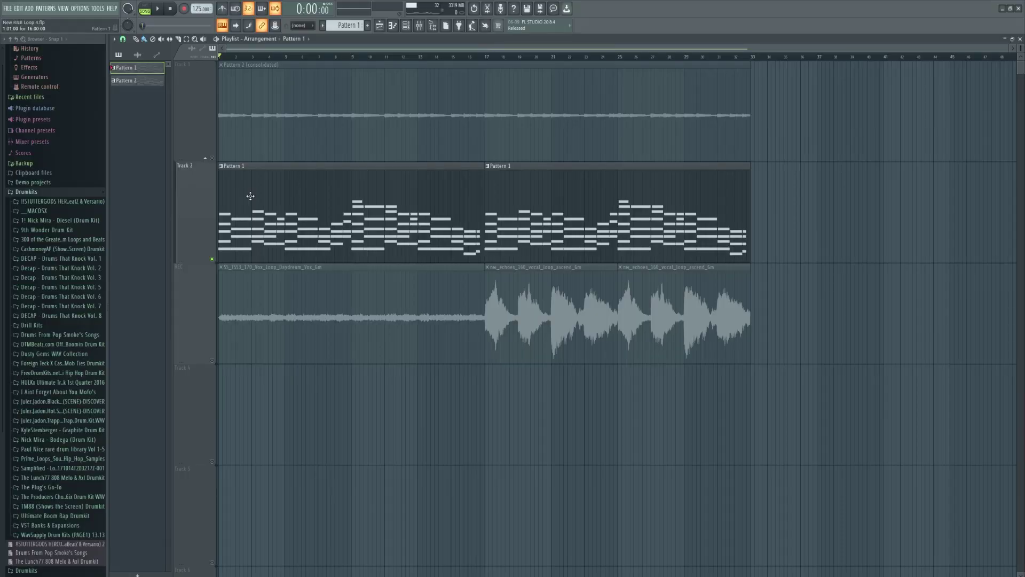
# Name mixer insert 9 VOX
pyautogui.click(213, 364)
pyautogui.press('F9')
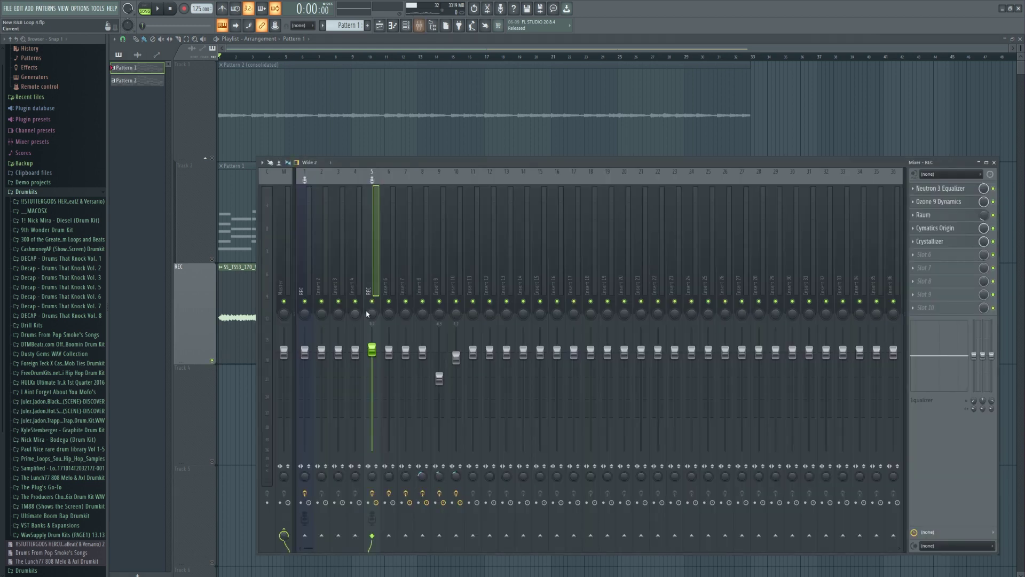
pyautogui.click(438, 288)
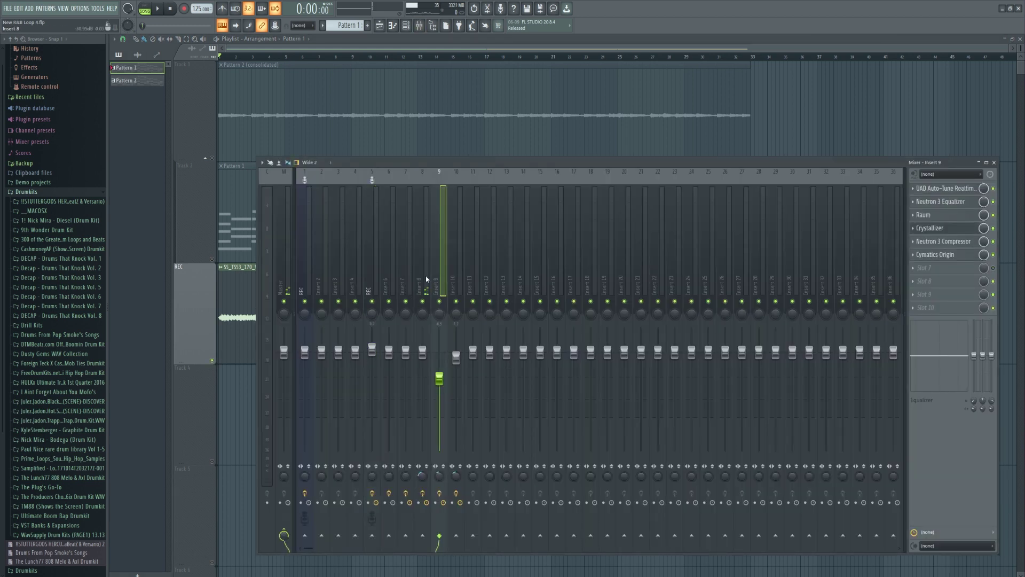
pyautogui.click(427, 279)
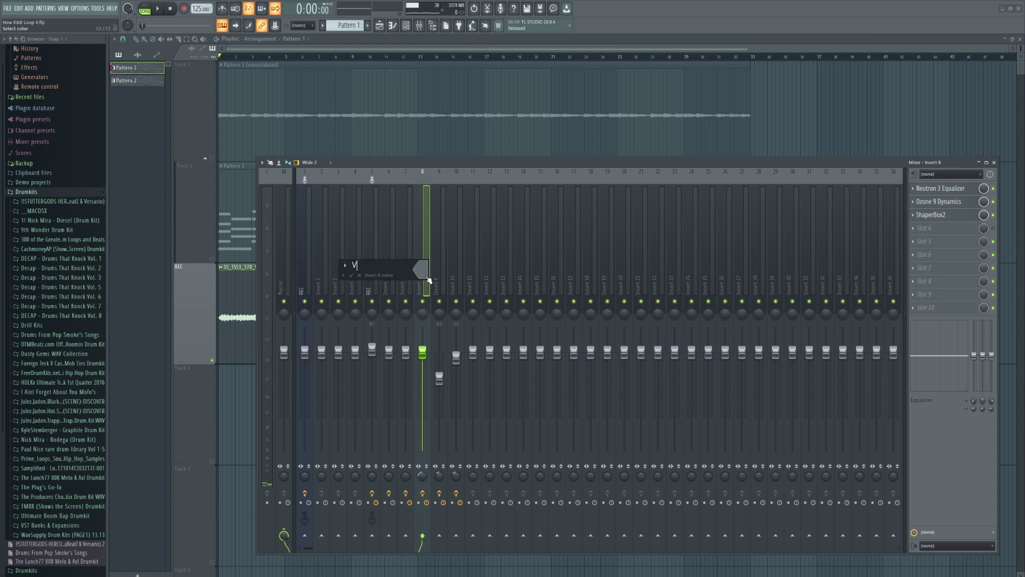
pyautogui.press('Right')
pyautogui.press('F2')
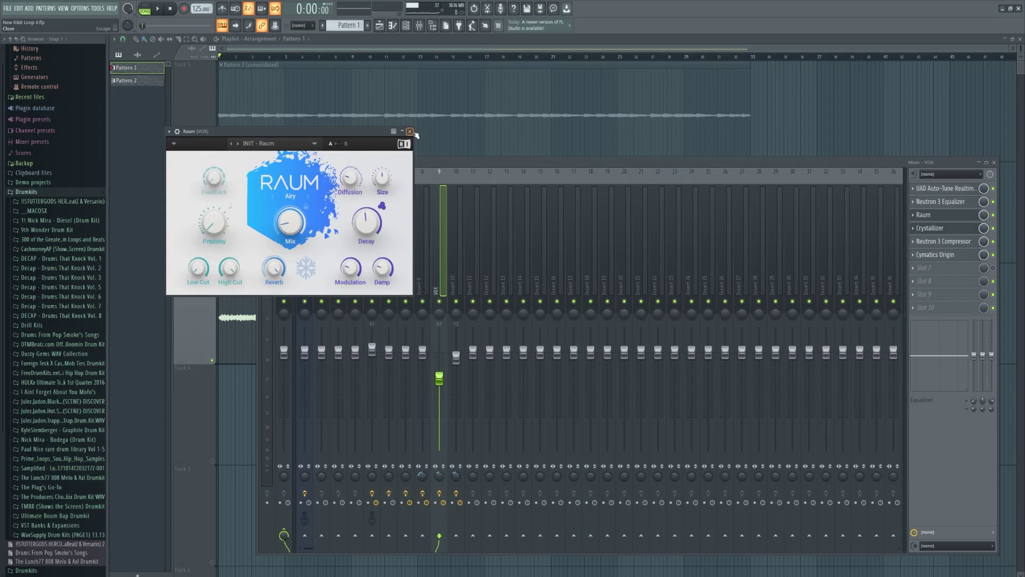
# Review the Raum, Crystallizer, Neutron 3 Compressor and Cymatics Origin effects on the VOX mixer insert
pyautogui.click(410, 132)
pyautogui.click(930, 228)
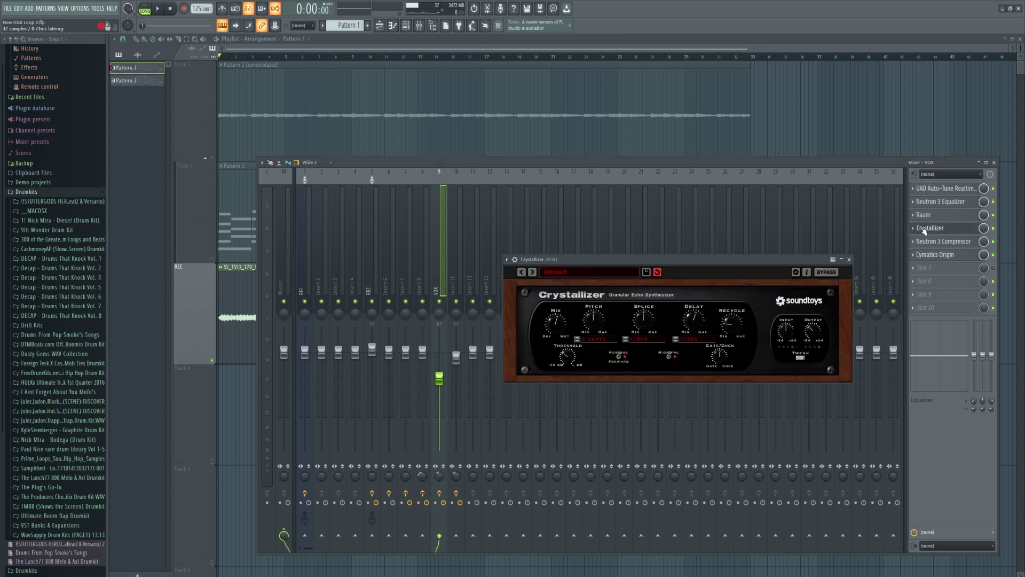
pyautogui.click(849, 260)
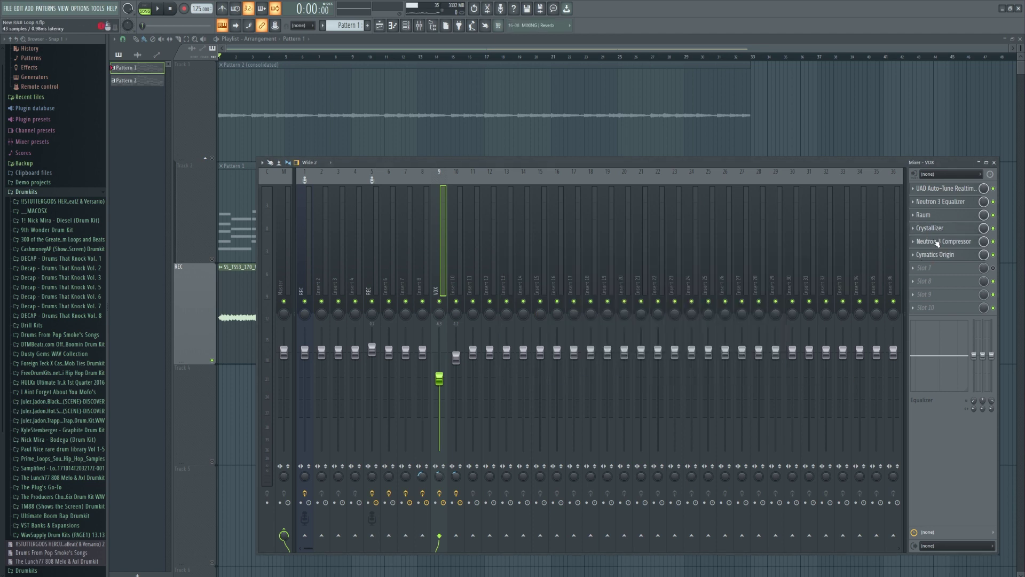
pyautogui.click(937, 243)
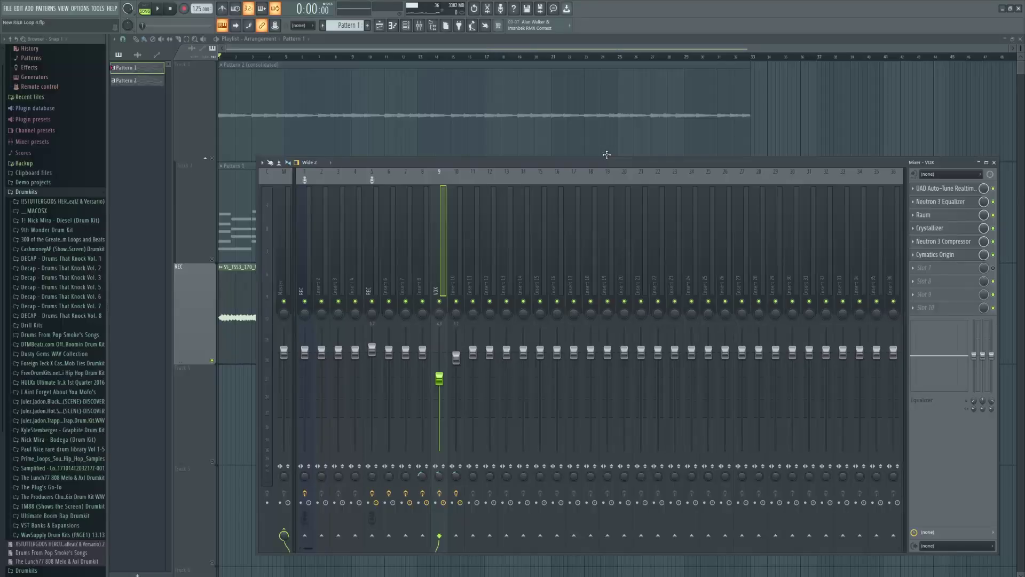
pyautogui.click(930, 256)
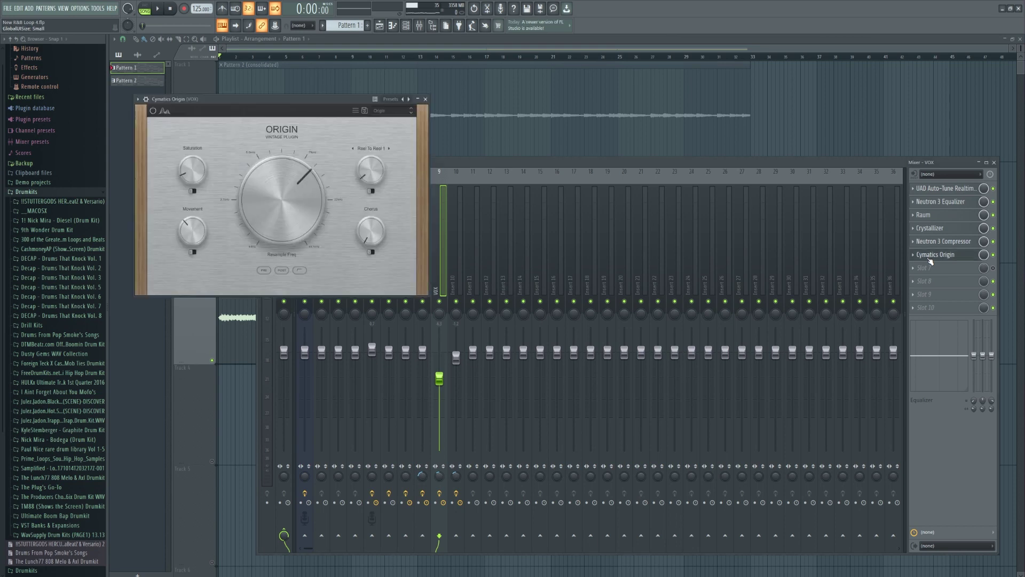
pyautogui.click(425, 99)
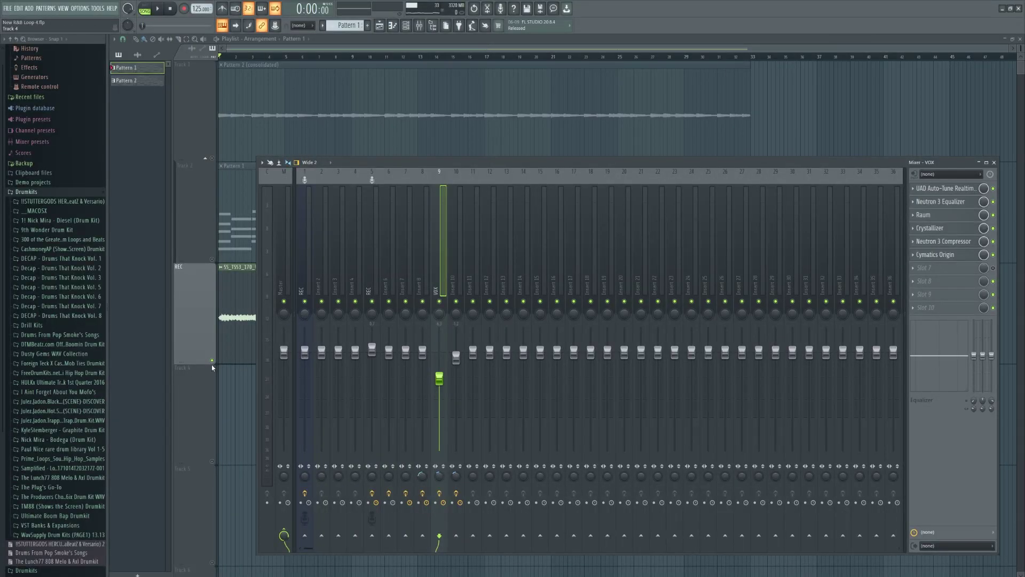
# Return to the playlist and enable Track 1, the REC vocal track and Track 2
pyautogui.press('F9')
pyautogui.click(213, 158)
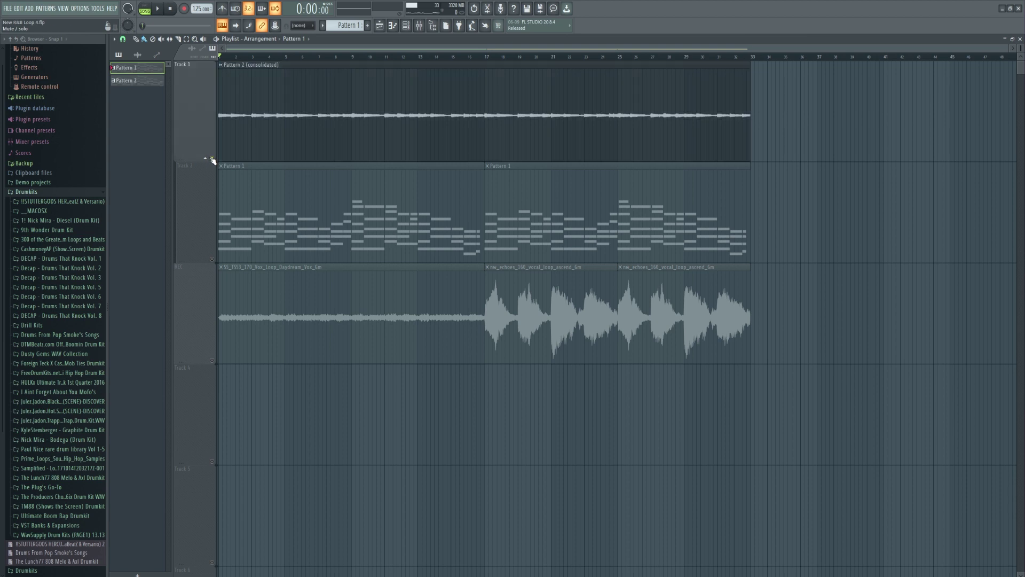
pyautogui.click(212, 361)
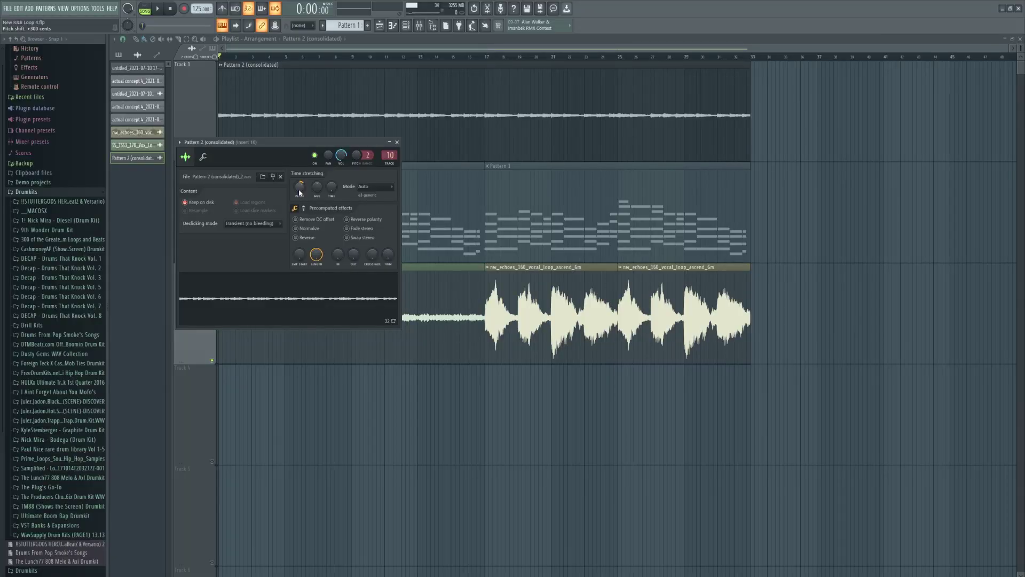
pyautogui.press('F9')
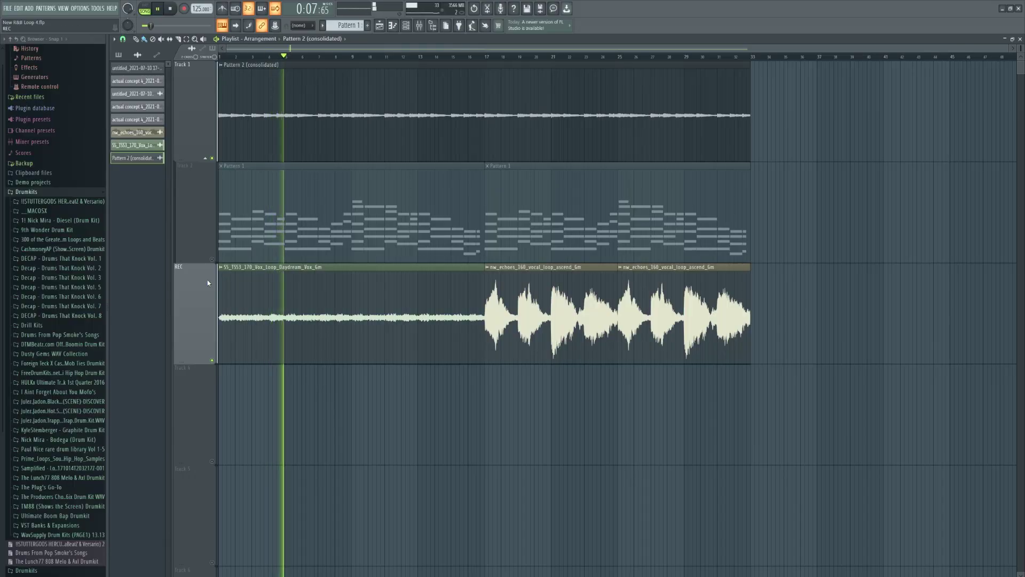
pyautogui.click(212, 259)
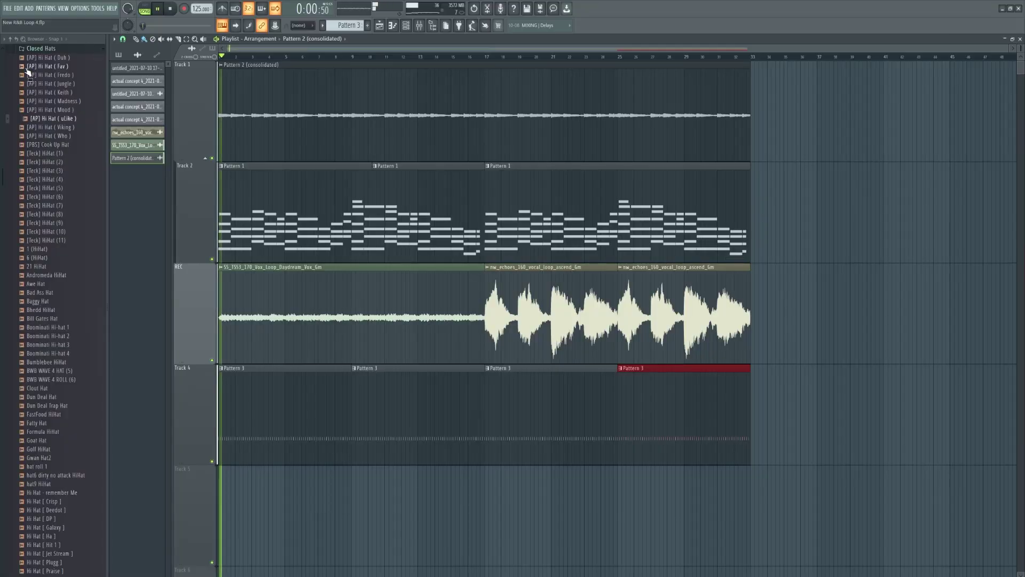
# Collapse the CashmoneyAP drum kit and open the DECAP_percussion one-shots folder in DECAP - Drums That Knock Vol. 8
pyautogui.scroll(8, 65, 262)
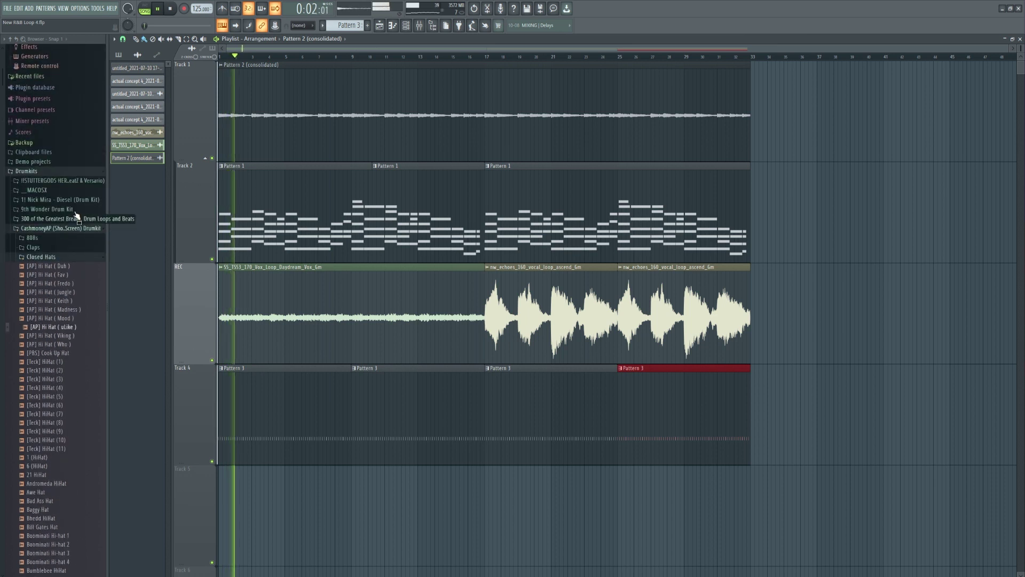
pyautogui.click(80, 258)
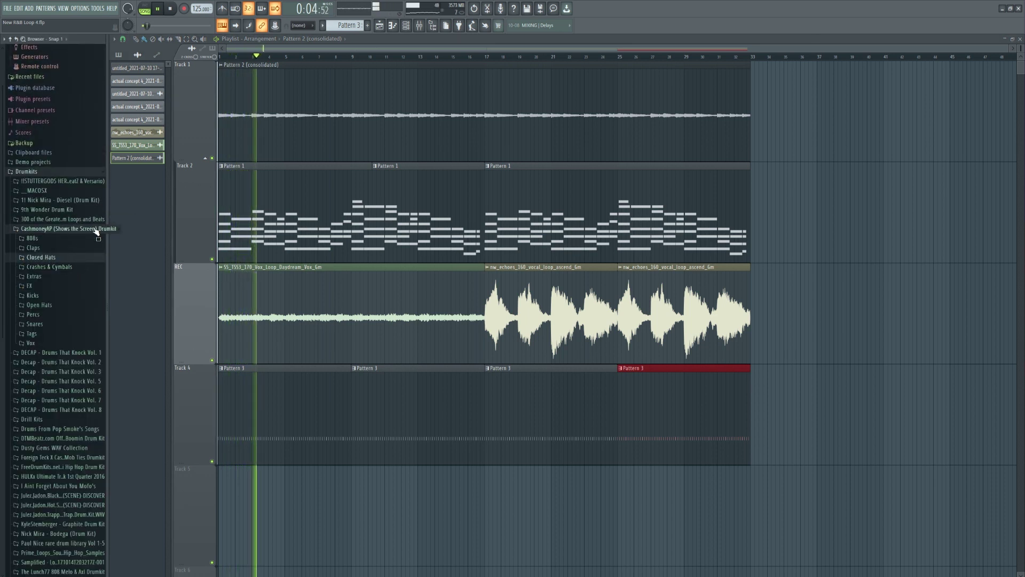
pyautogui.click(96, 229)
pyautogui.click(81, 296)
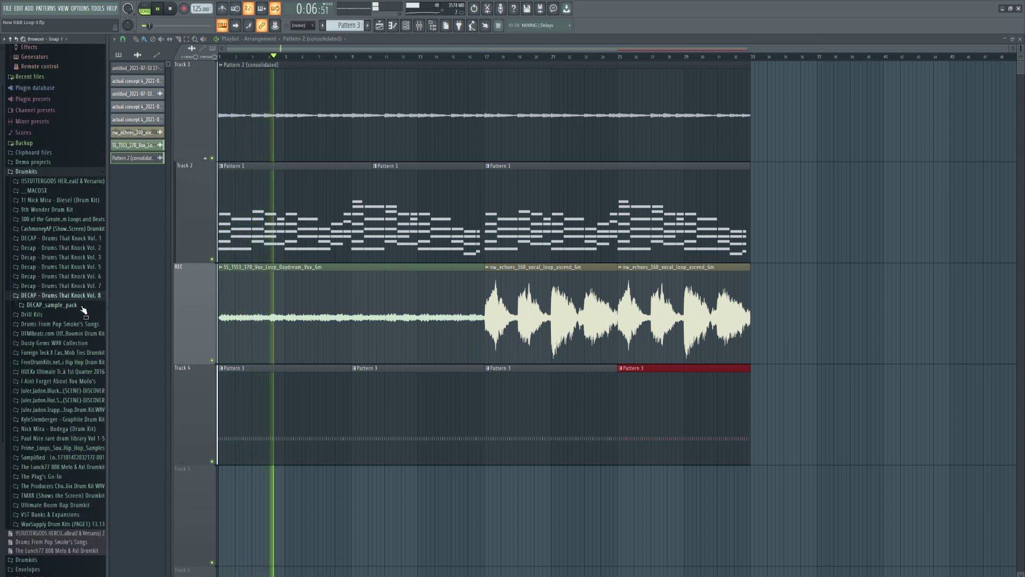
pyautogui.click(83, 306)
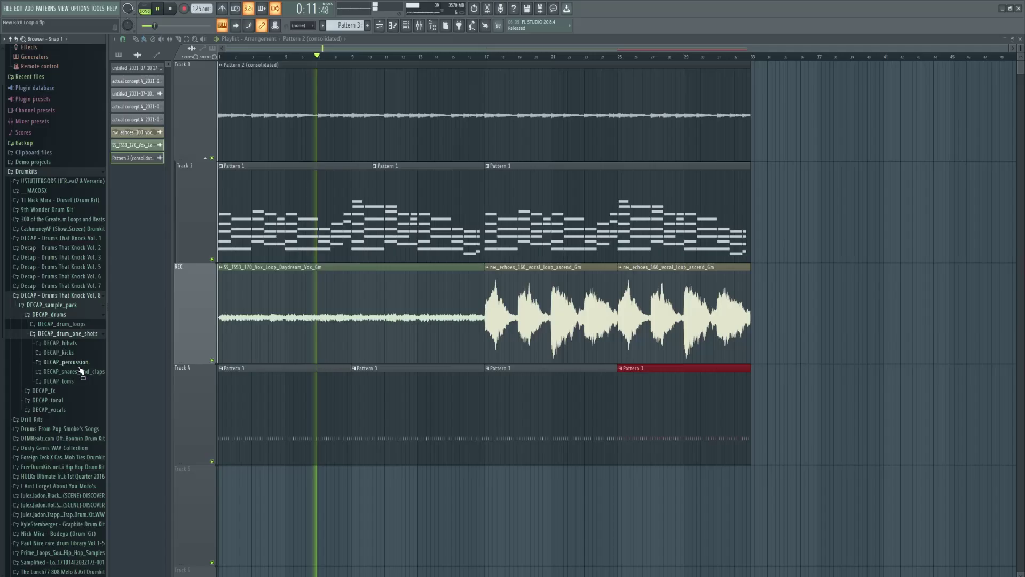
pyautogui.click(78, 367)
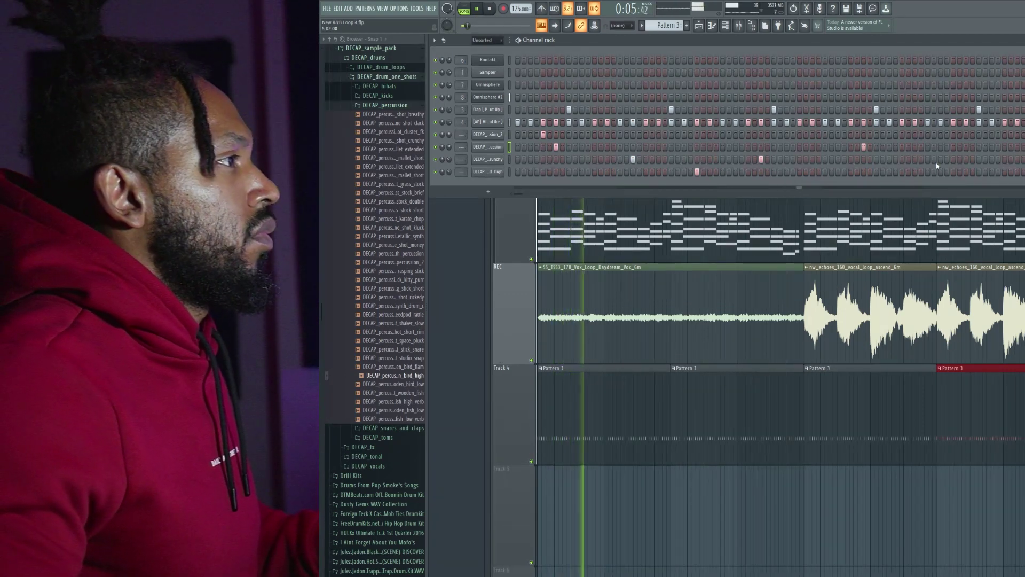
# Add bar 5 percussion hits in Pattern 3: step 5 on the upper DECAP percussion channel and step 7 on the channel below it
pyautogui.click(960, 134)
pyautogui.click(972, 147)
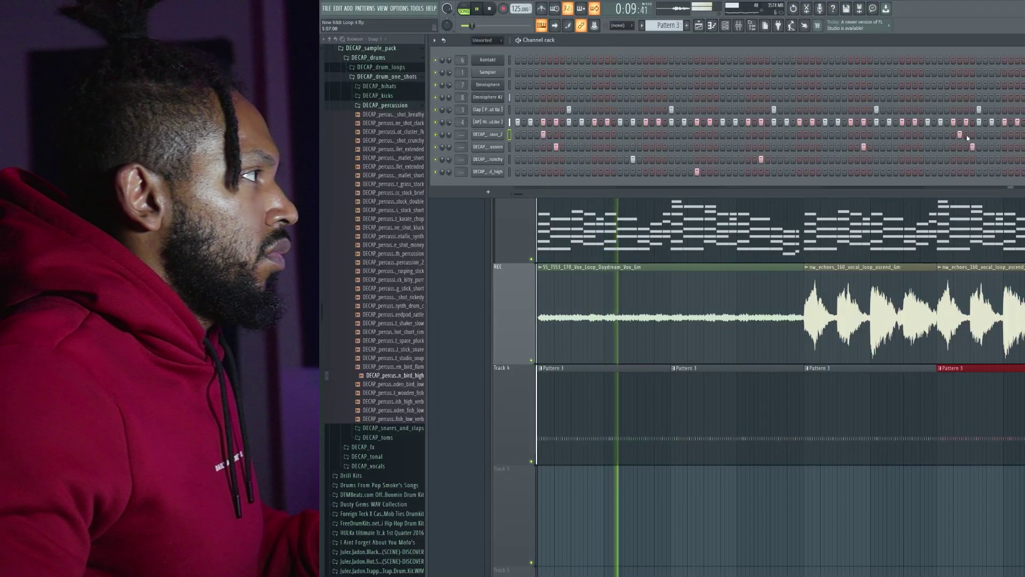
pyautogui.rightClick(960, 134)
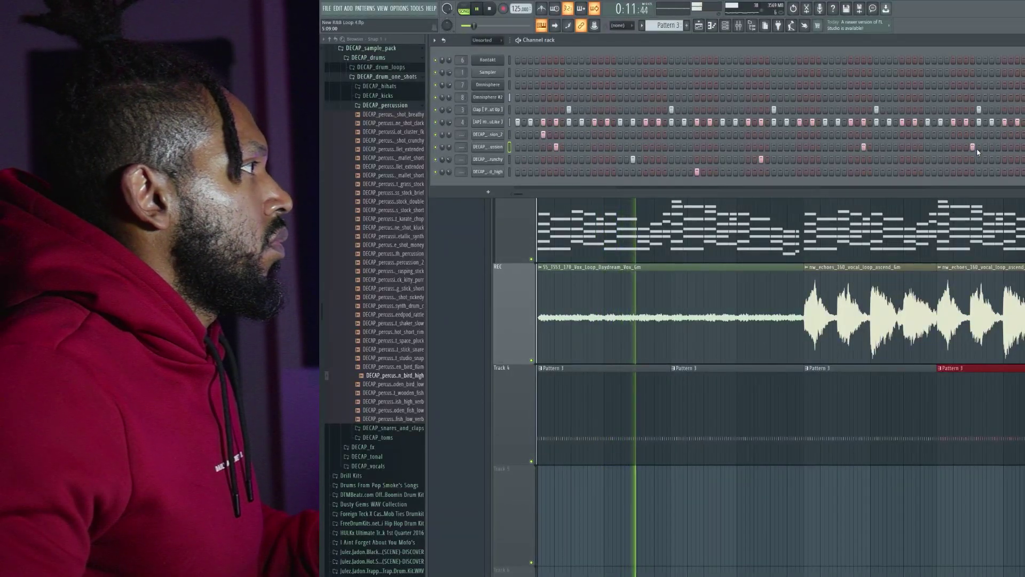
pyautogui.click(954, 135)
pyautogui.click(966, 147)
pyautogui.rightClick(973, 147)
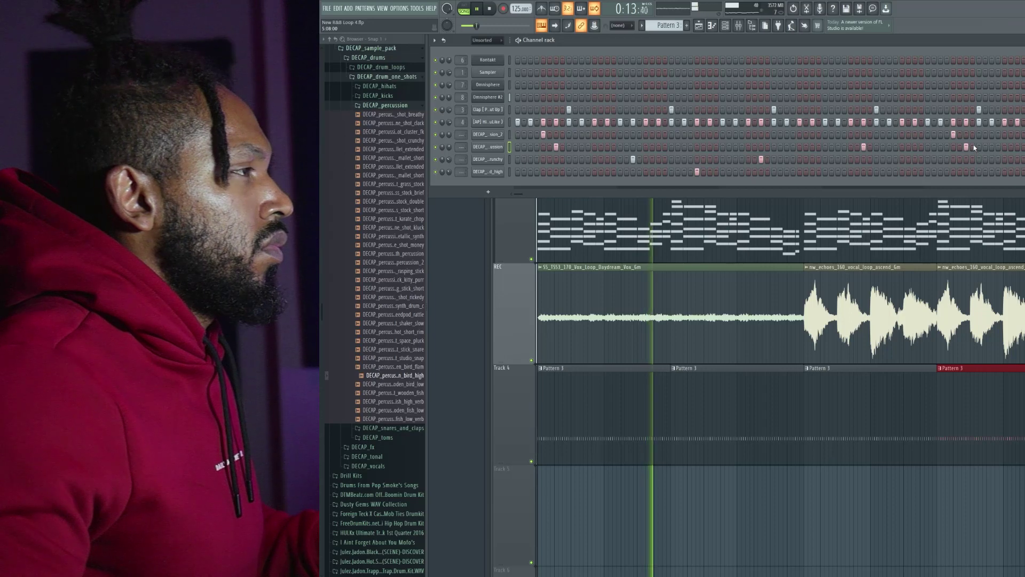
pyautogui.press('space')
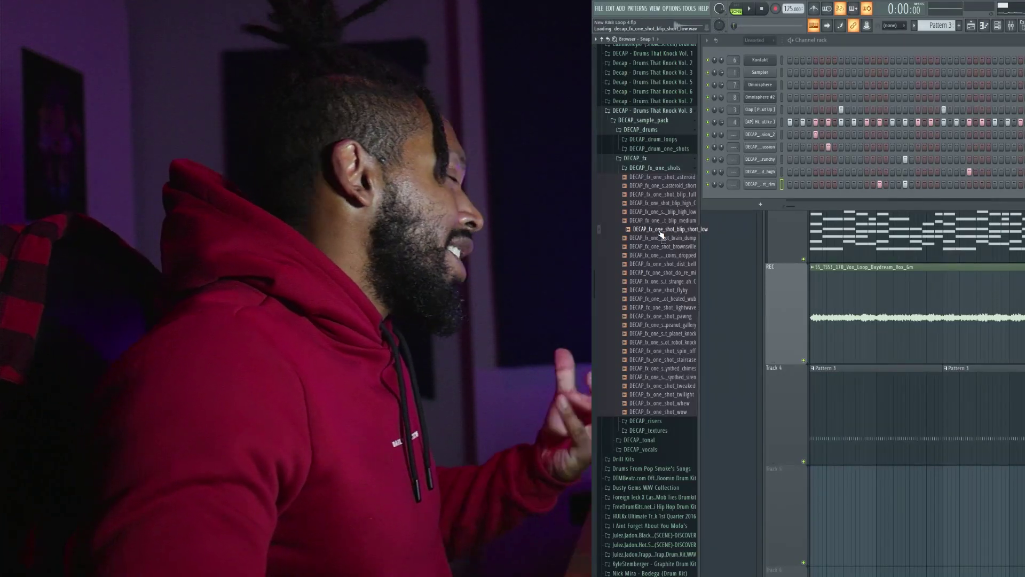
# Add the DECAP_fx_one_shot_blip_short_low sample to playlist Track 5 and audition the arrangement
pyautogui.moveTo(661, 235); pyautogui.dragTo(831, 521)
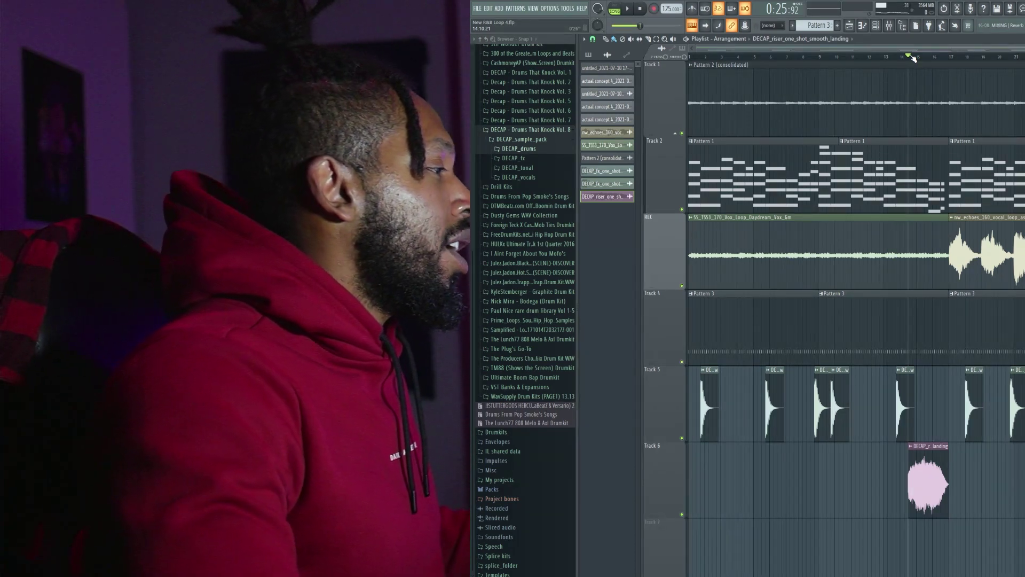
pyautogui.press('space')
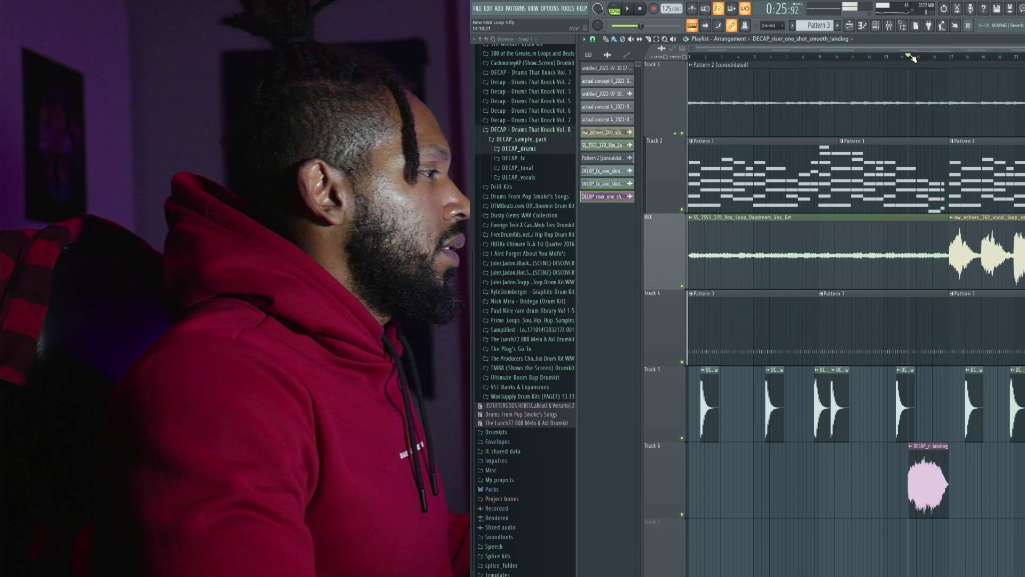
pyautogui.press('space')
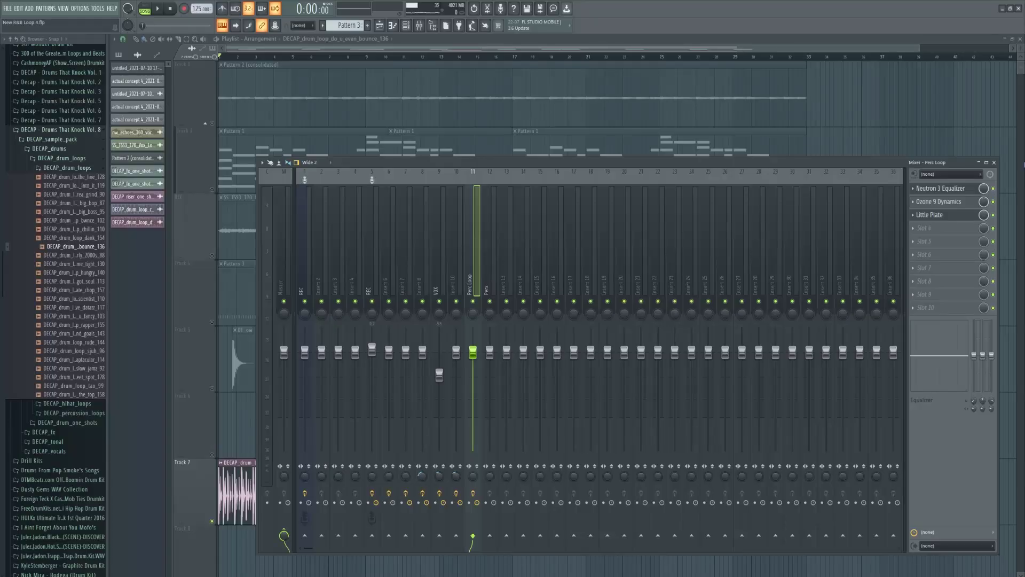
# Examine the Neutron 3 Equalizer highpass, Ozone 9 Dynamics and Little Plate settings on the Perc Loop insert
pyautogui.click(956, 219)
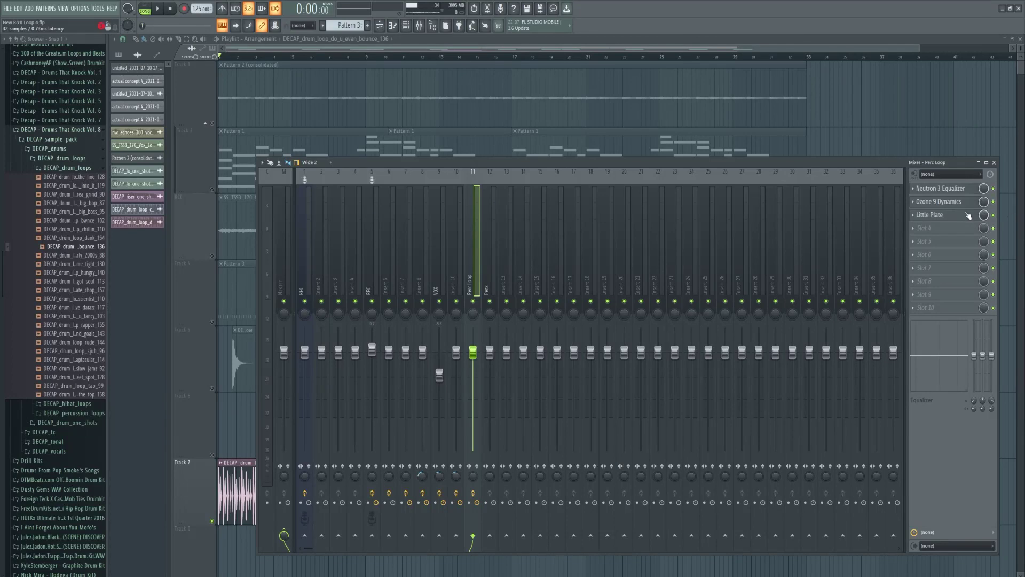
pyautogui.click(953, 188)
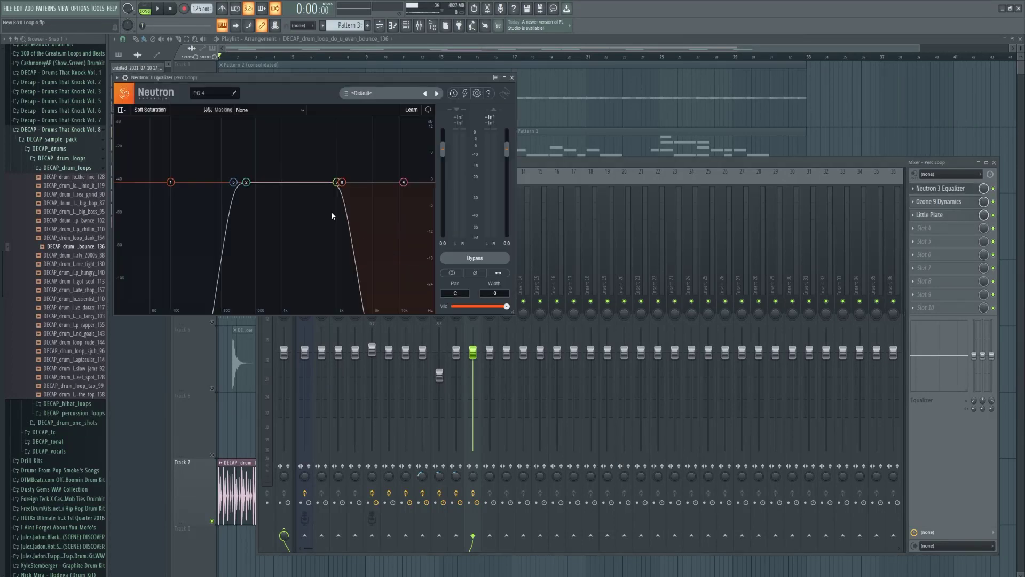
pyautogui.click(234, 184)
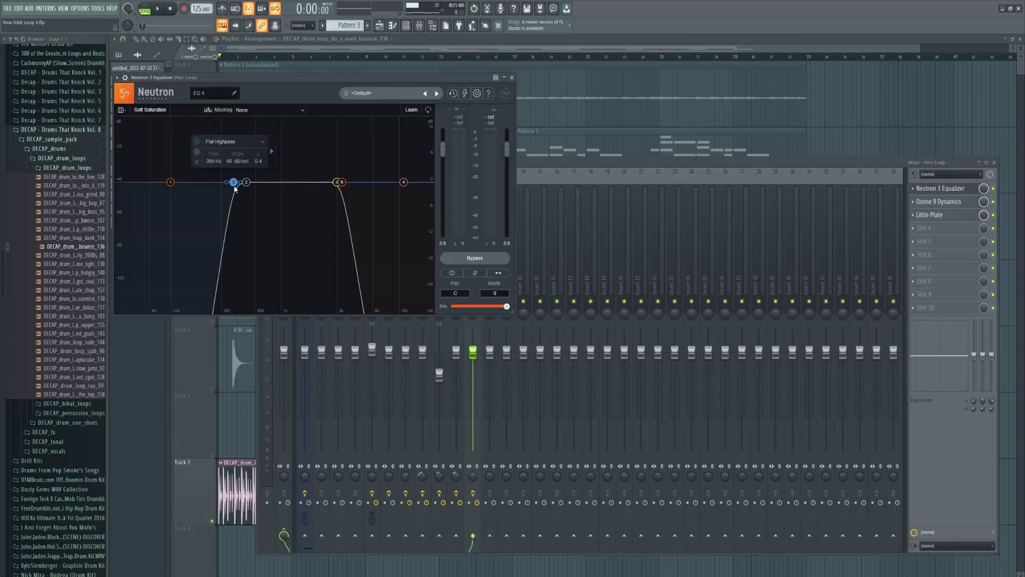
pyautogui.click(513, 77)
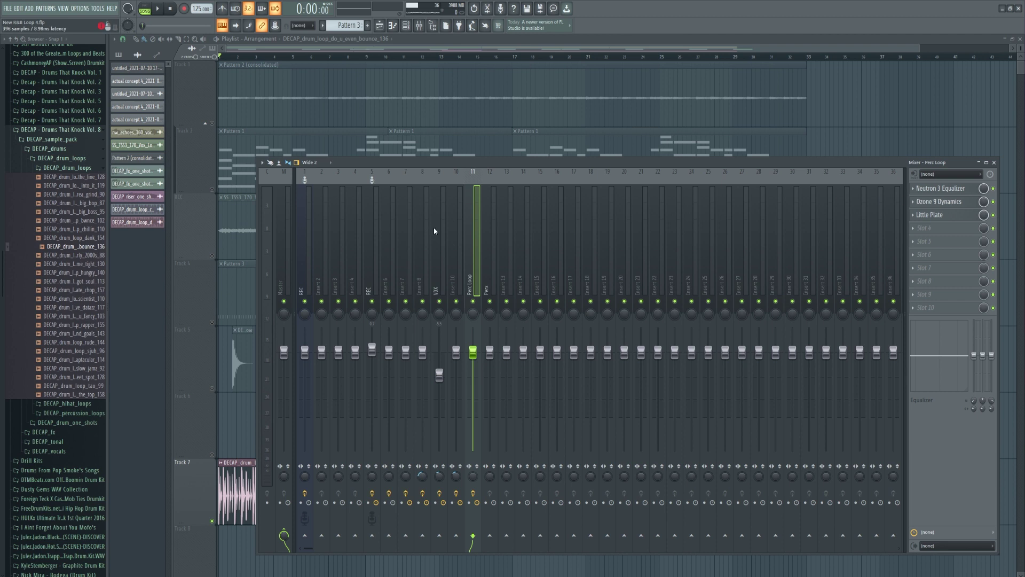
pyautogui.click(939, 201)
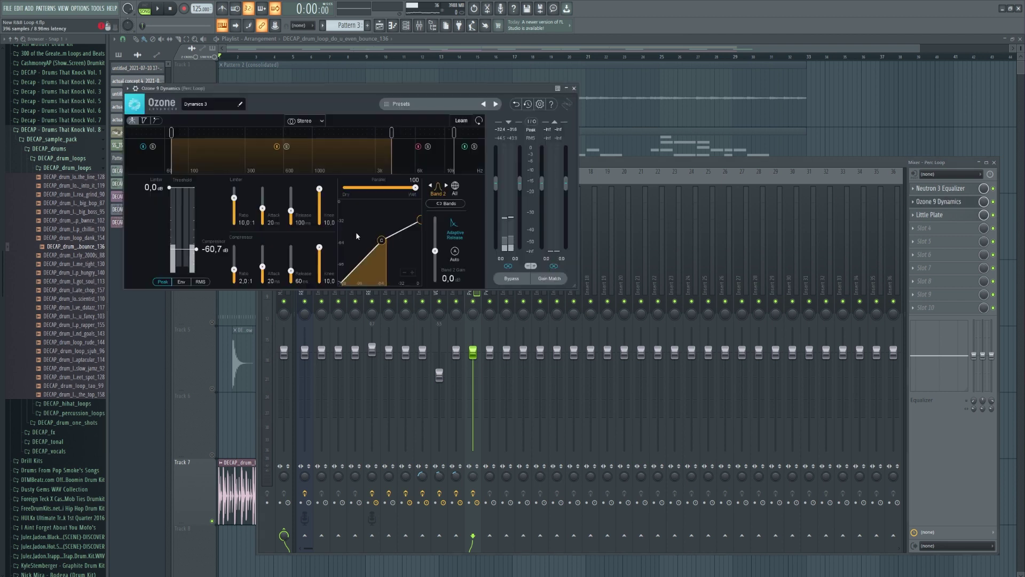
pyautogui.click(575, 88)
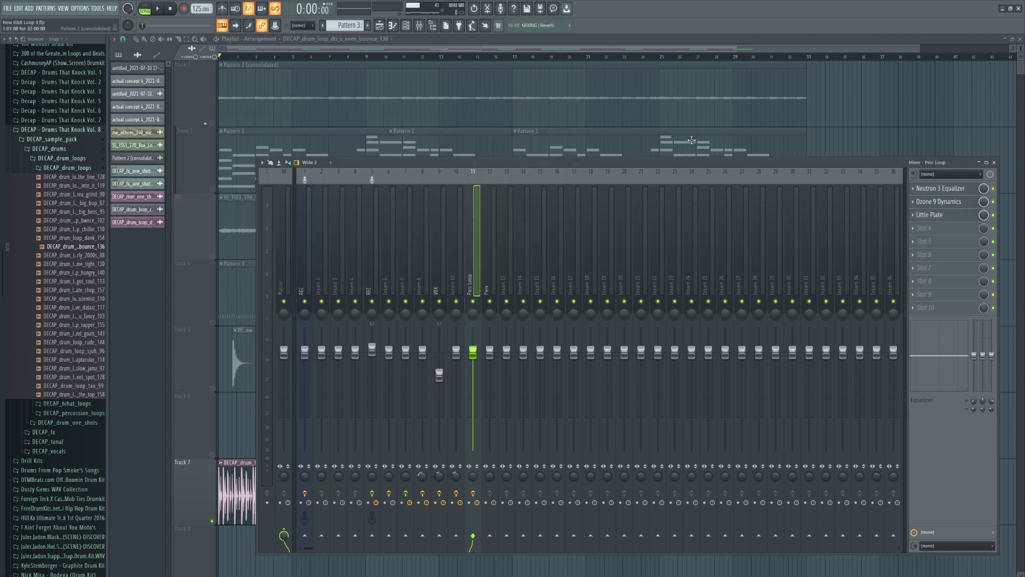
pyautogui.click(956, 203)
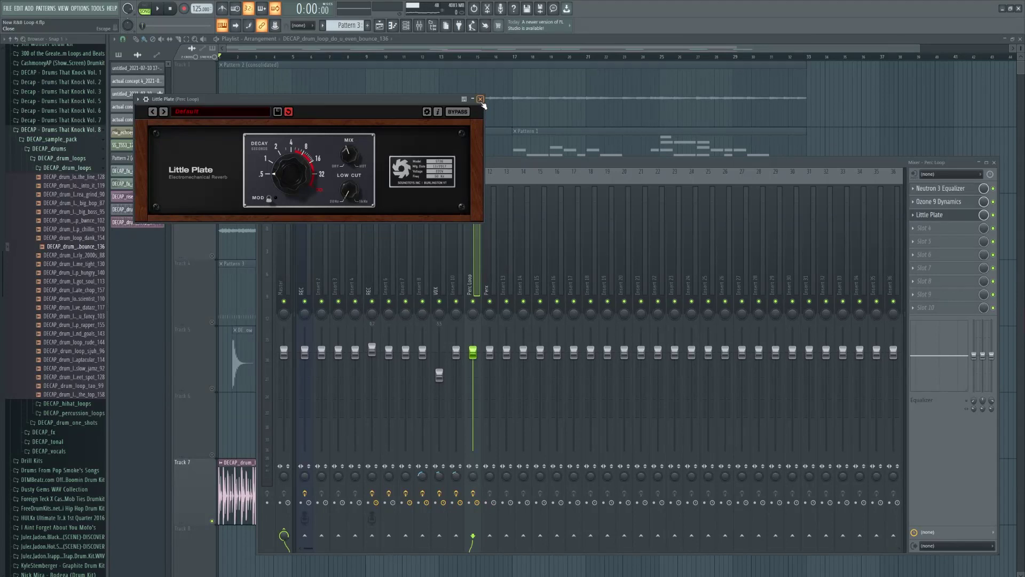
pyautogui.click(480, 99)
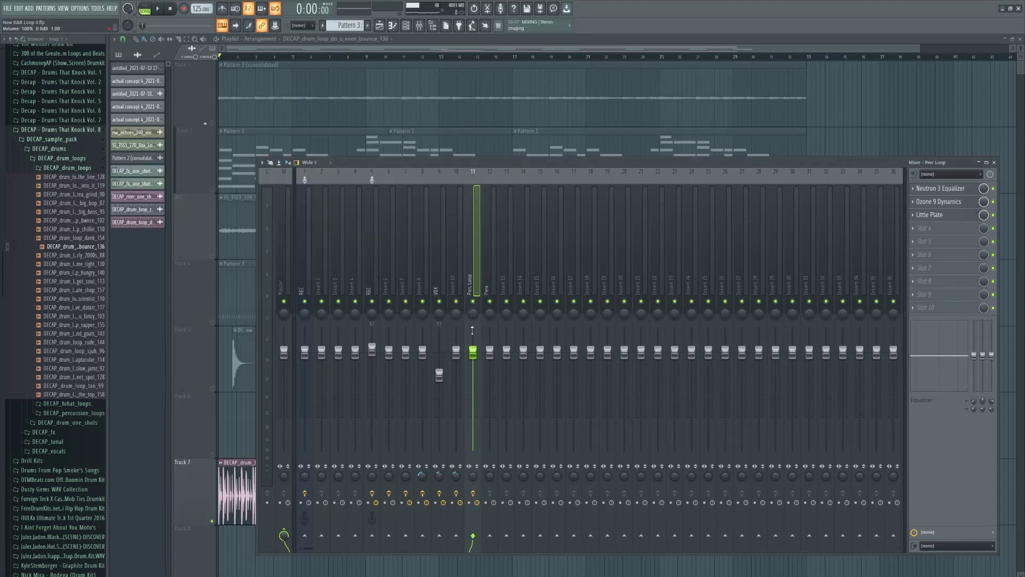
# Play the arrangement and lower the channel volume of the DECAP_drum_loop_do_u_even_bounce_136 clip on Track 7
pyautogui.click(216, 393)
pyautogui.press('space')
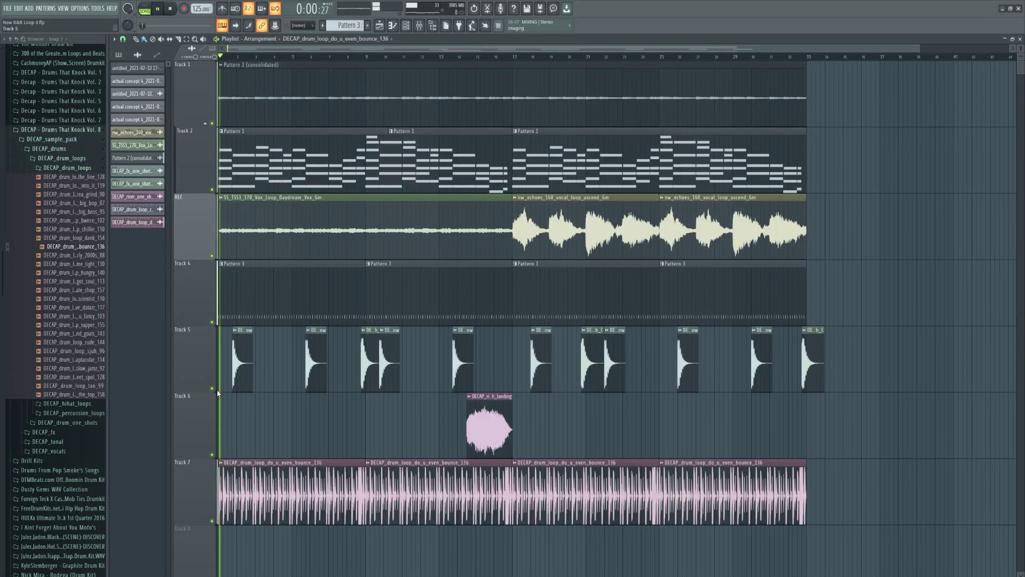
pyautogui.doubleClick(251, 481)
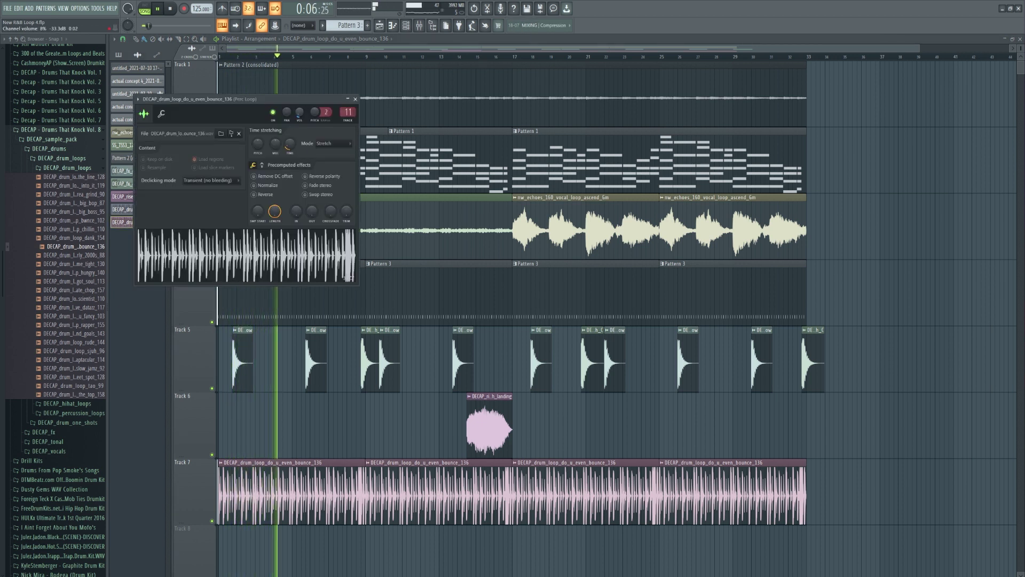
pyautogui.moveTo(297, 116); pyautogui.dragTo(297, 119)
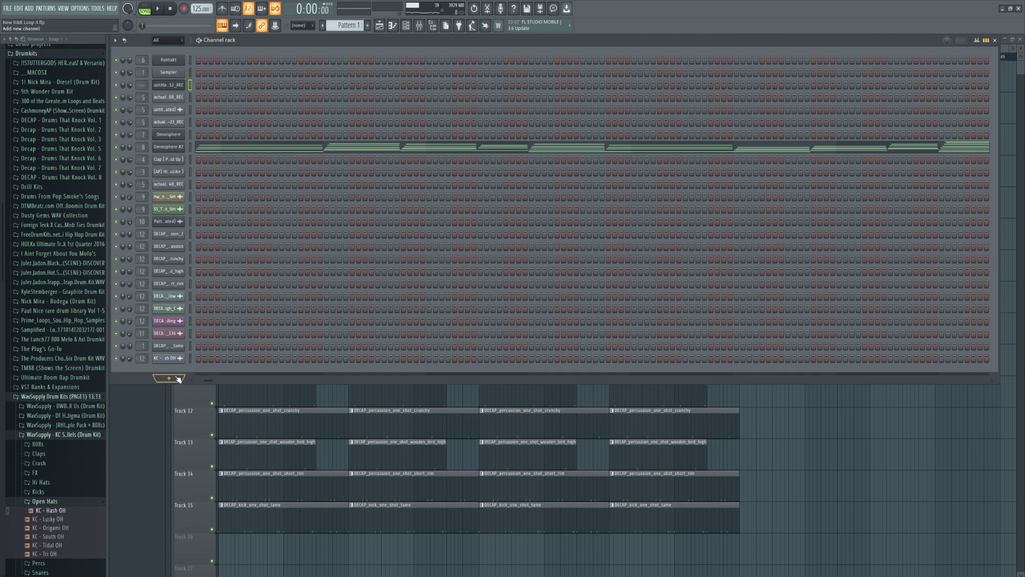
# Open the list of instruments that can be inserted after the KC - Hash OH channel
pyautogui.rightClick(168, 359)
pyautogui.moveTo(207, 425)
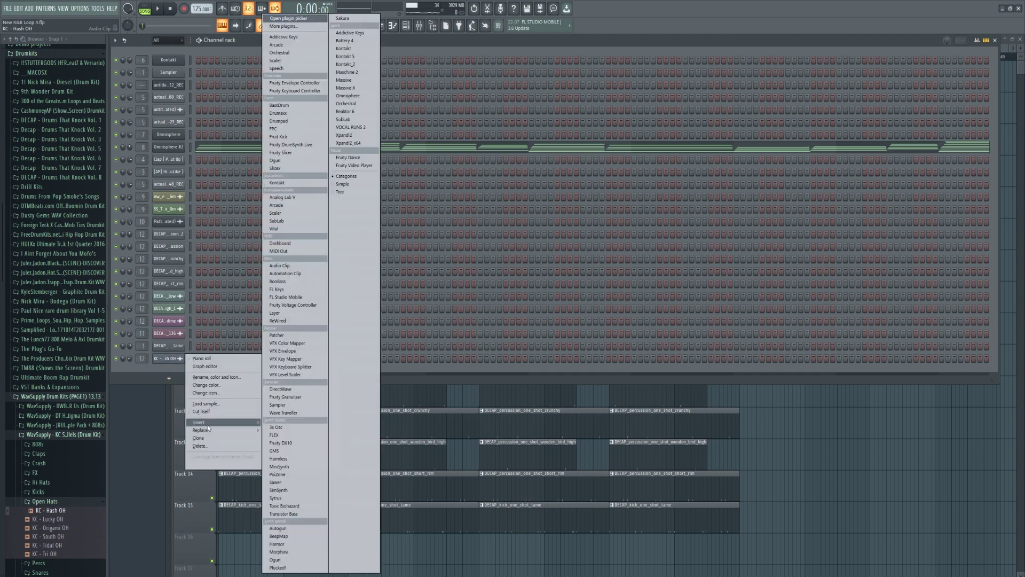